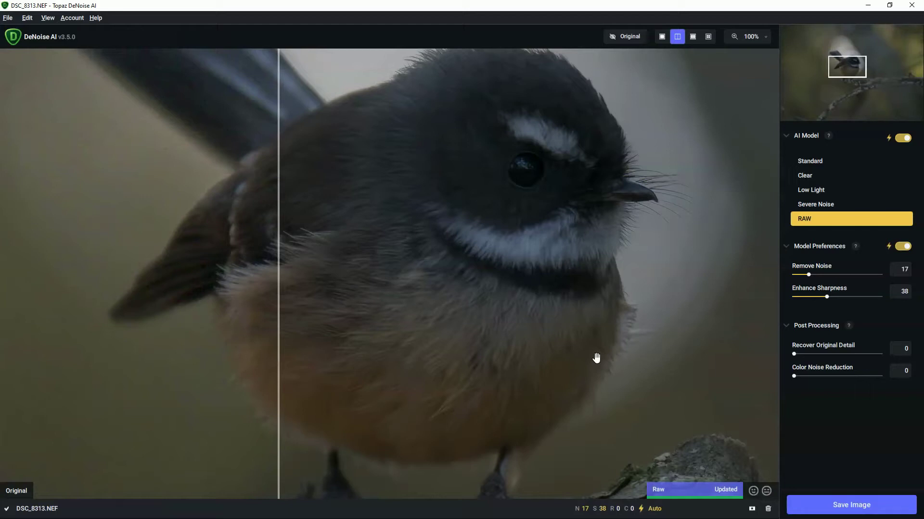
Switch to single view, reframe the bird, and try the Standard then Clear models.
drag(561, 162, 583, 182)
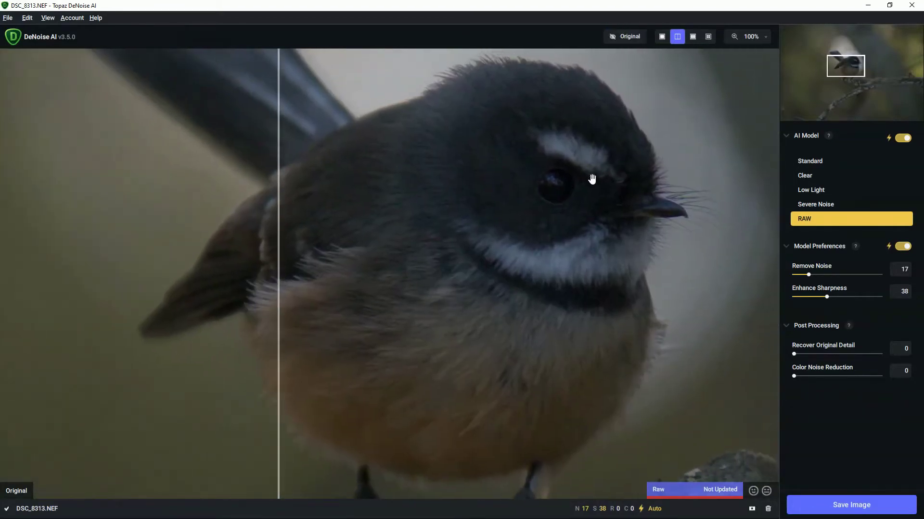
click(662, 37)
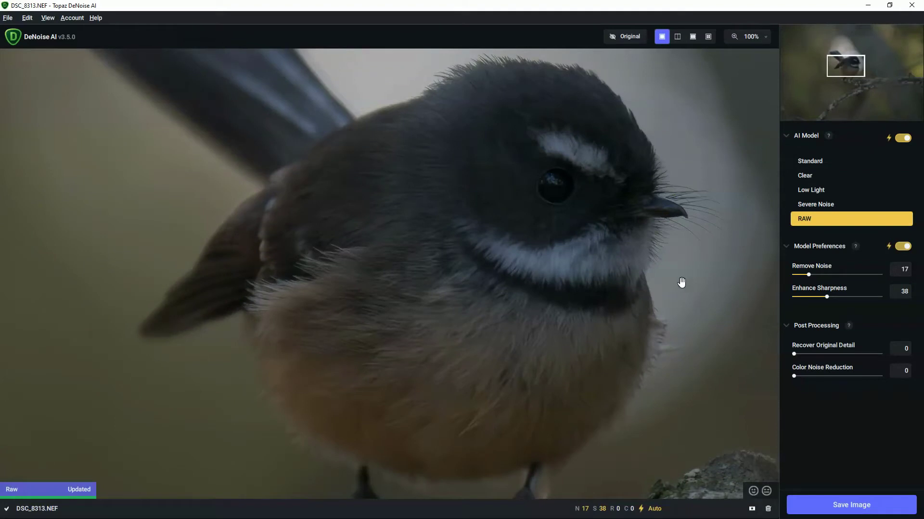
drag(681, 283, 649, 264)
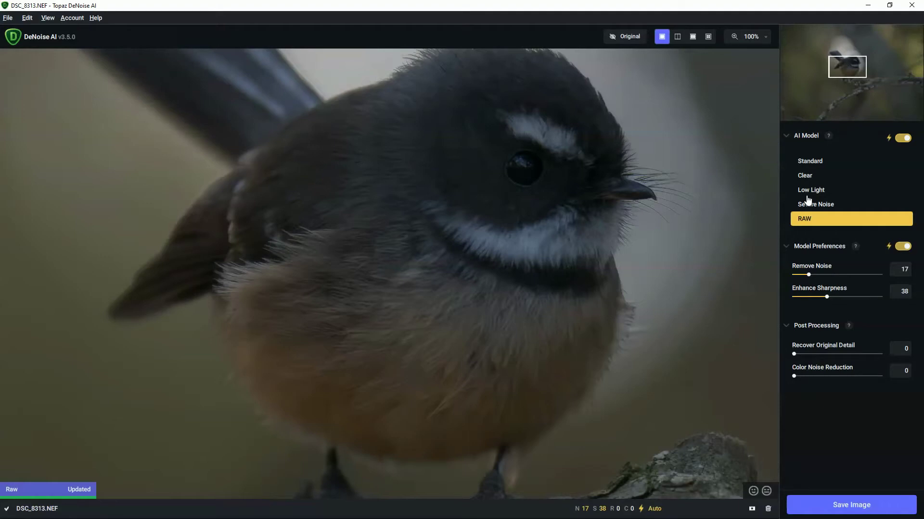
click(812, 164)
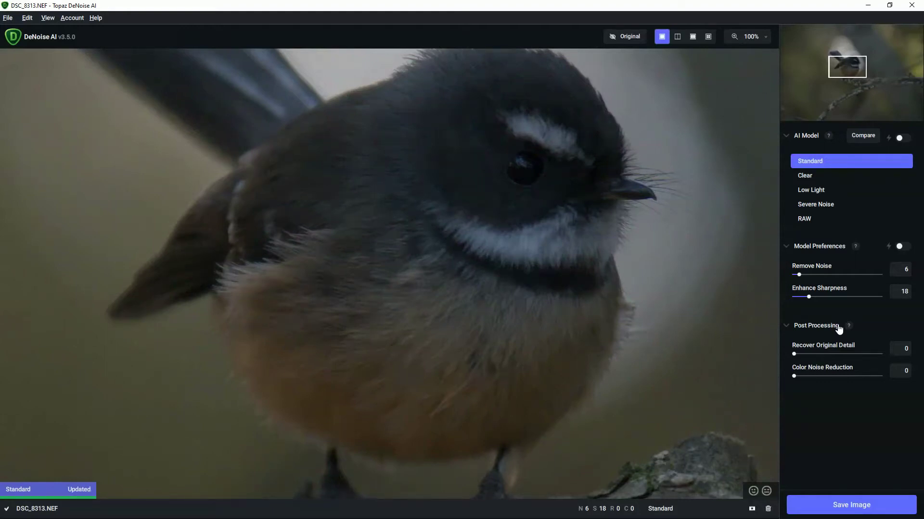
click(806, 178)
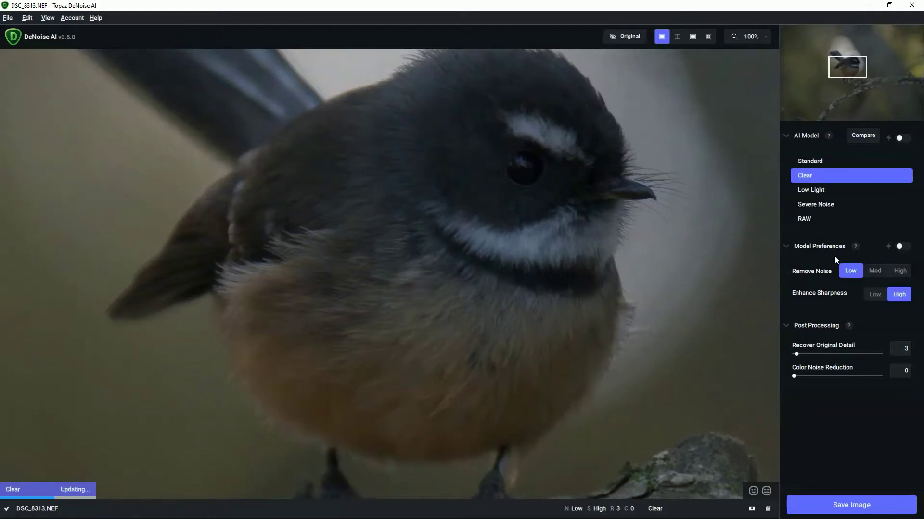
Compare the four models side by side on the bird's face and pick Low Light.
click(707, 37)
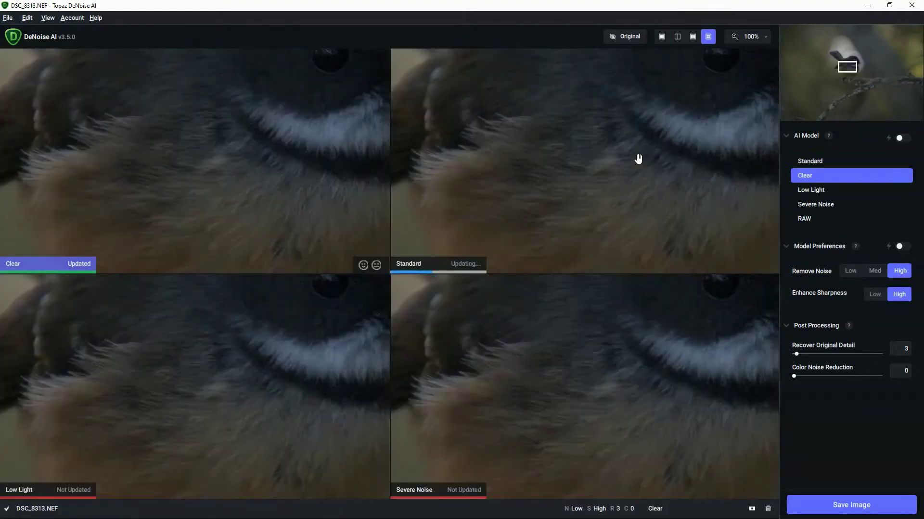
drag(646, 139, 577, 196)
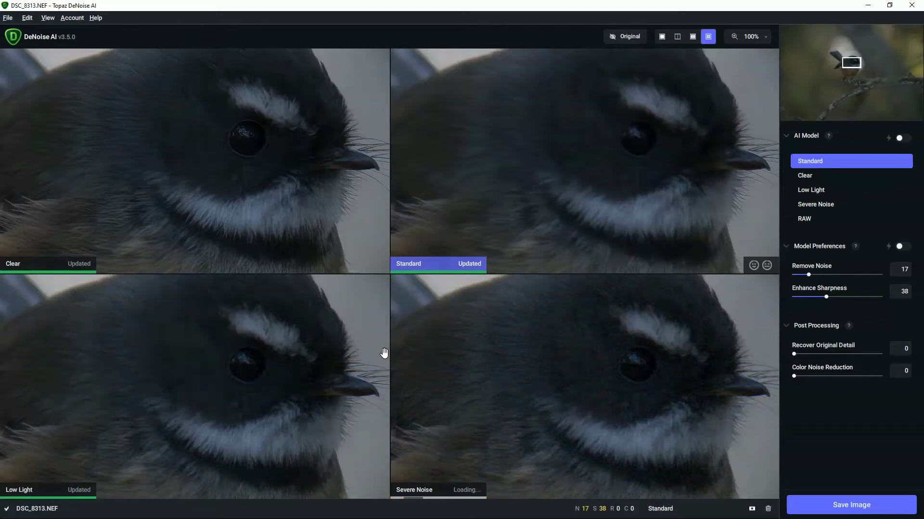
click(213, 372)
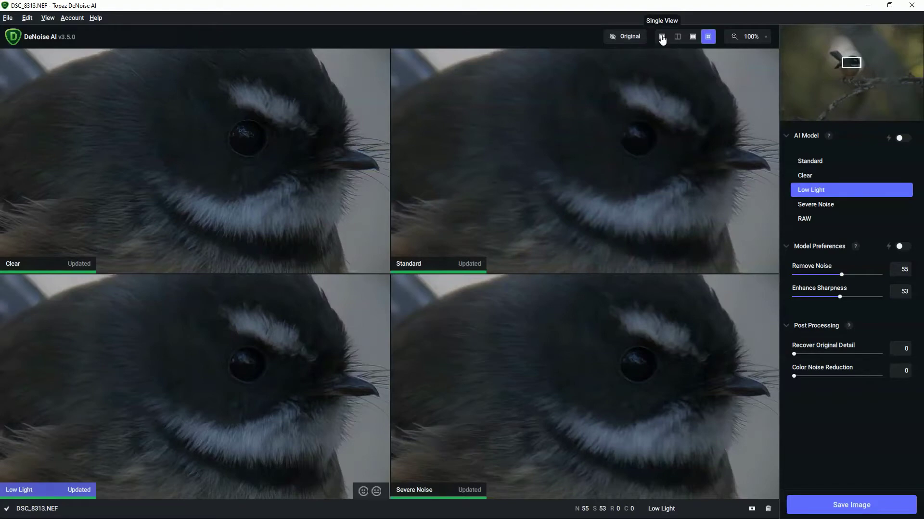
Raise Low Light to Remove Noise 94 and Enhance Sharpness 95, then split-compare against the original.
click(661, 37)
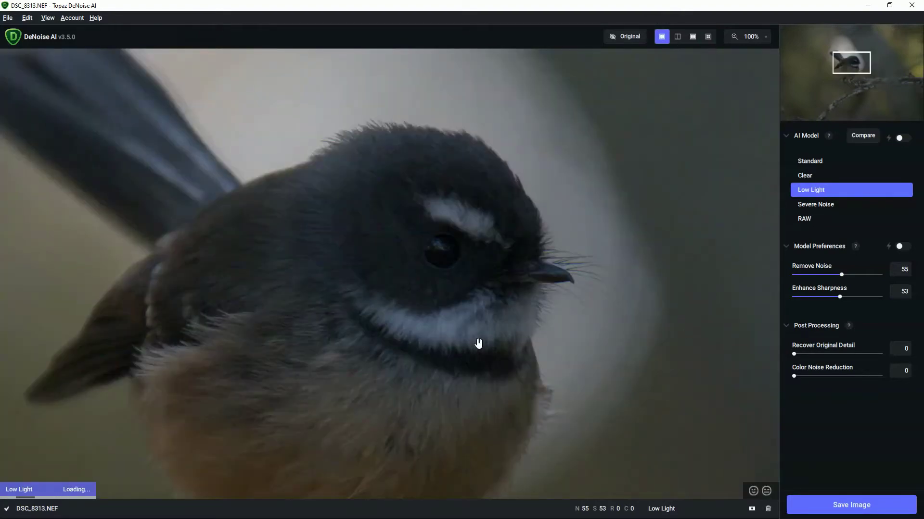
drag(478, 345, 542, 282)
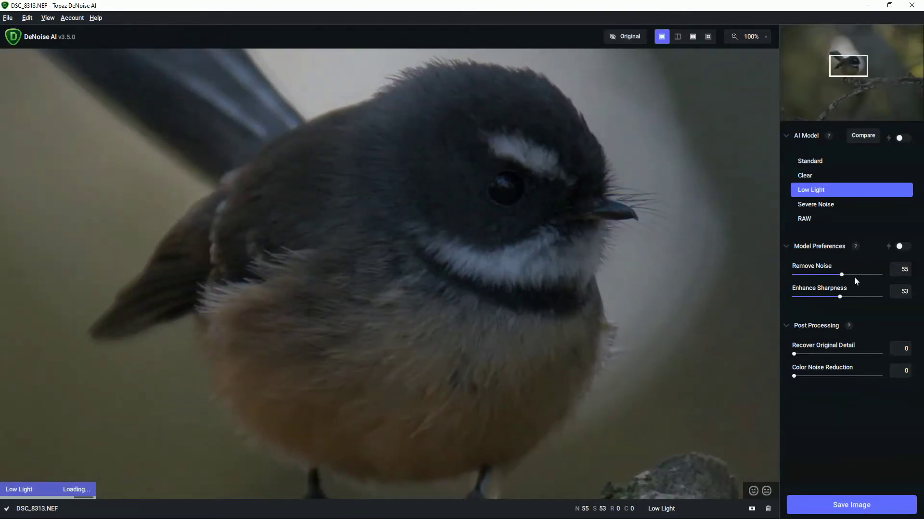
click(840, 275)
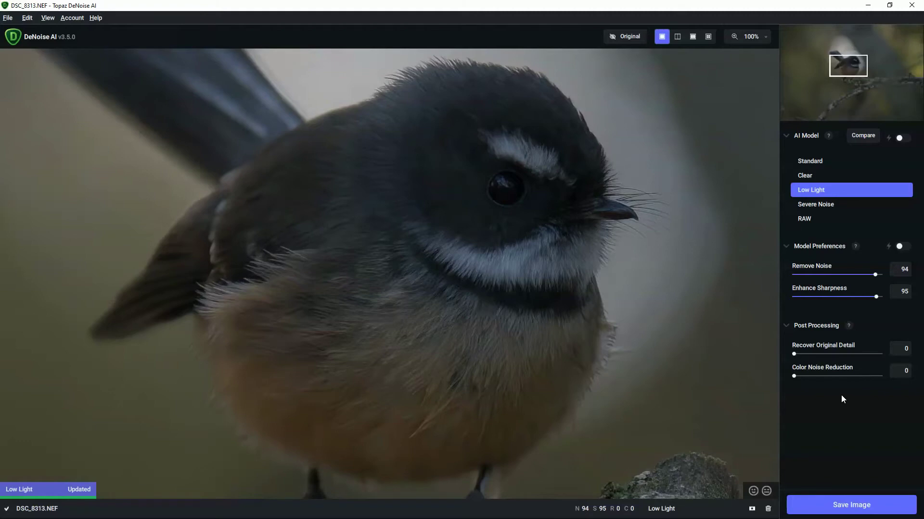
click(677, 36)
drag(390, 256, 214, 336)
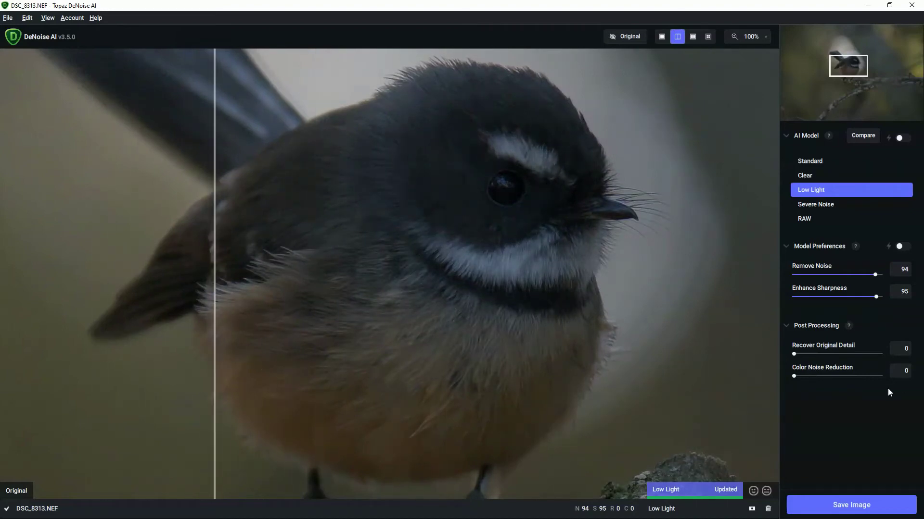
click(752, 508)
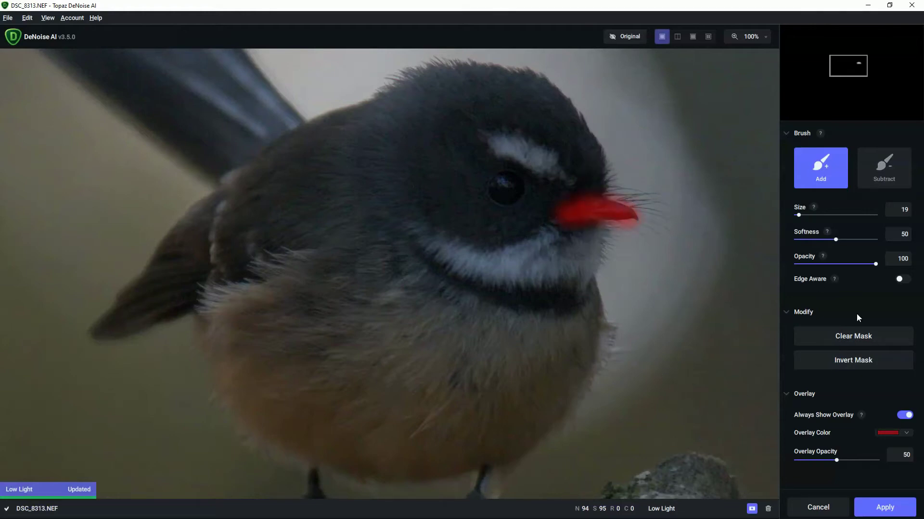
click(861, 365)
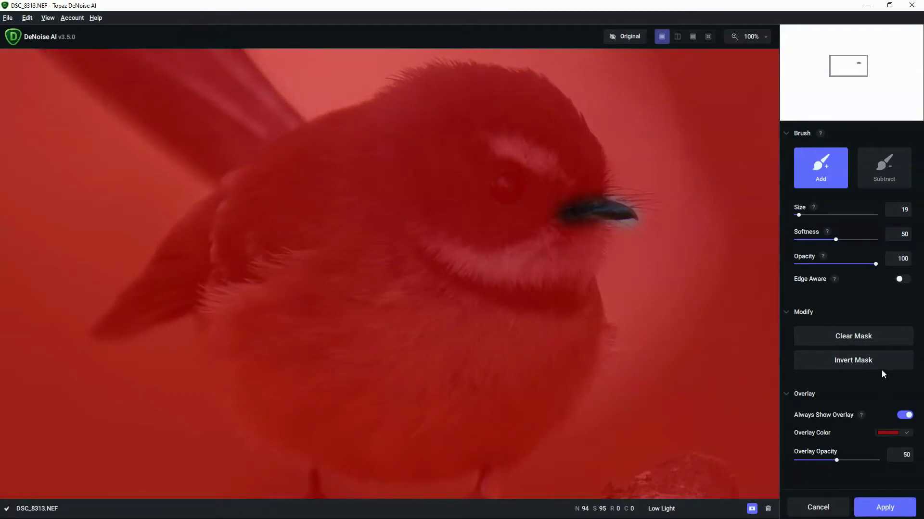
Drop the mask, view the result full-frame, and compare it with the original around bird and branch.
click(827, 507)
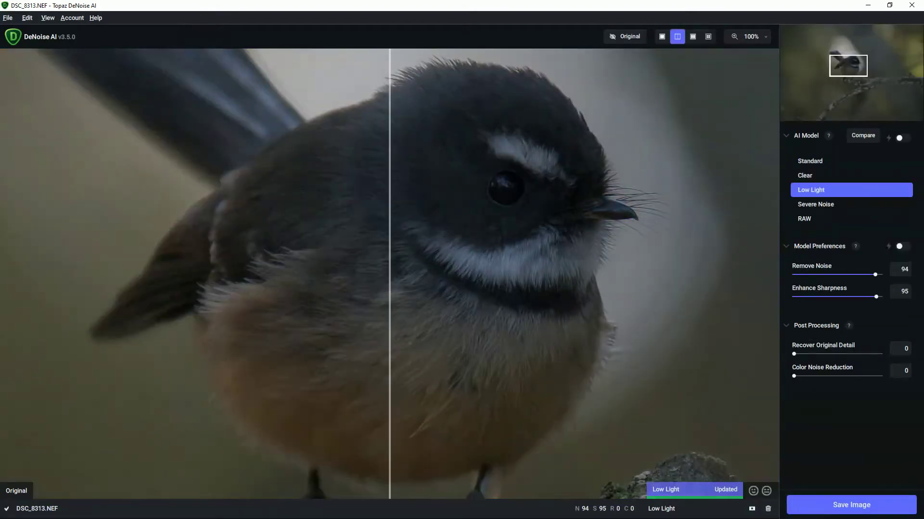
click(662, 37)
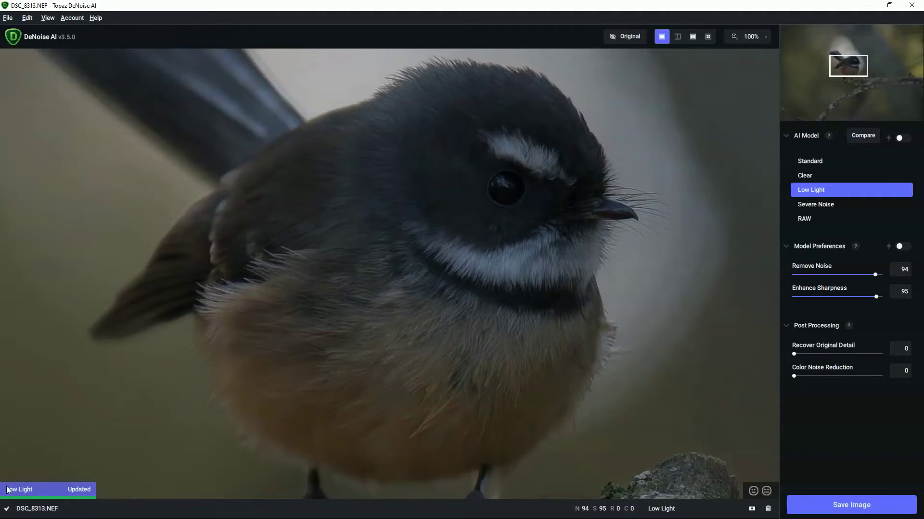
drag(534, 193, 407, 290)
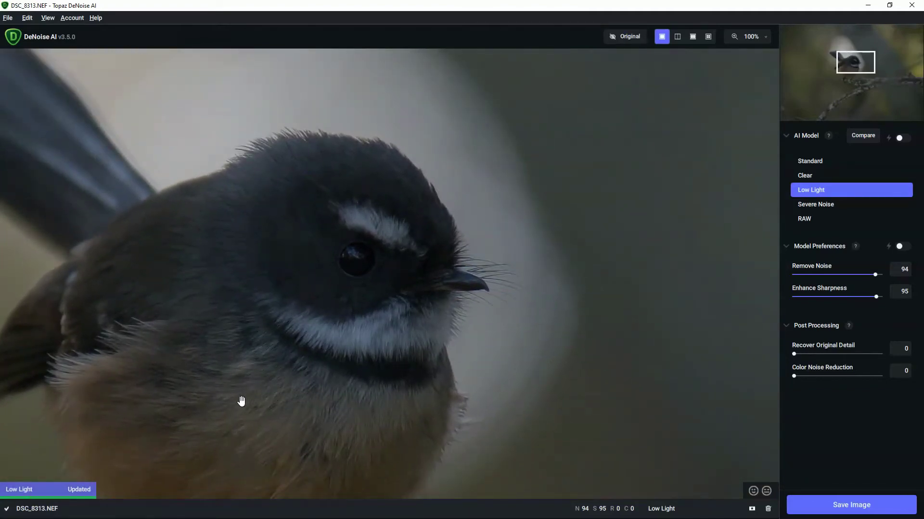
drag(236, 405, 397, 285)
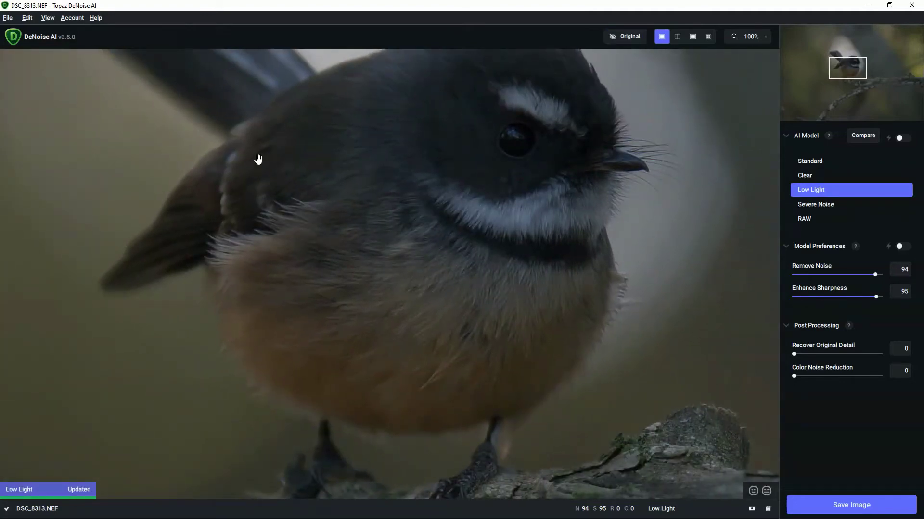
drag(581, 126, 641, 149)
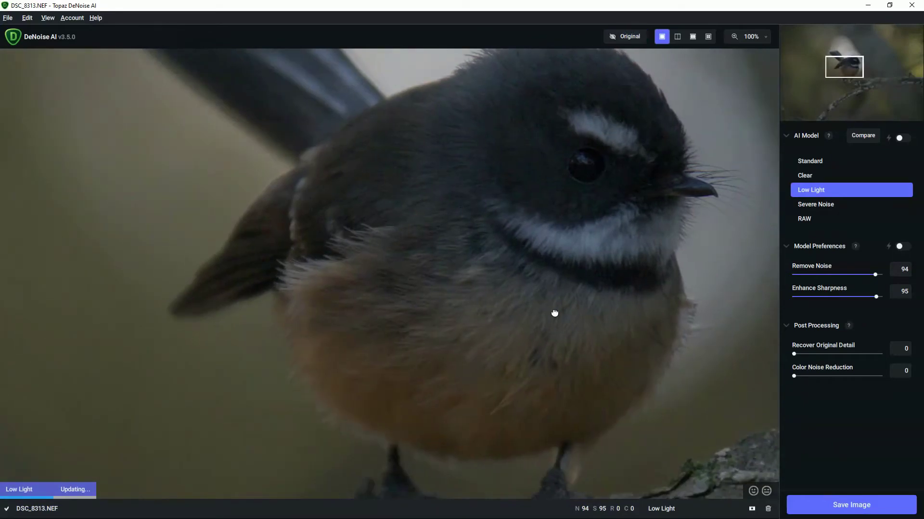
drag(554, 310, 458, 333)
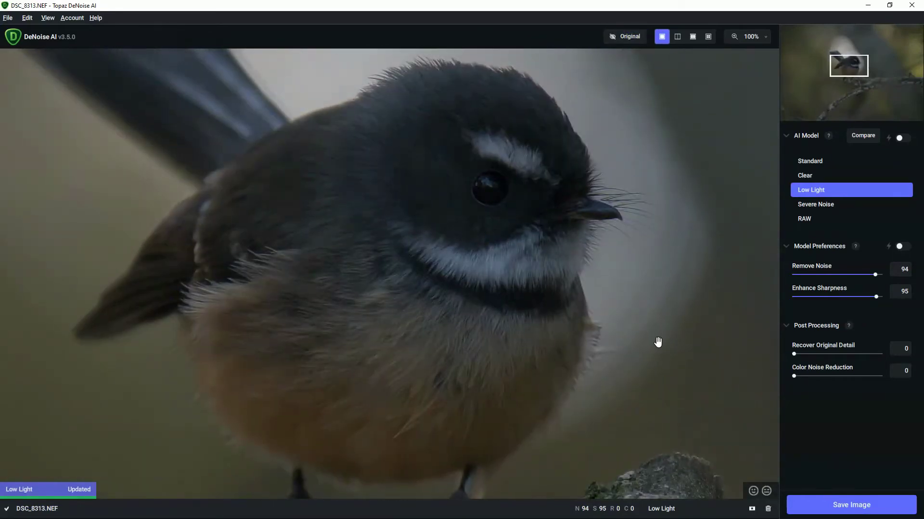
mouse_move(849, 75)
mouse_down()
mouse_move(883, 76)
mouse_move(850, 68)
mouse_up()
Try Severe Noise, then switch to RAW with Remove Noise 28 and Enhance Sharpness 89.
click(815, 205)
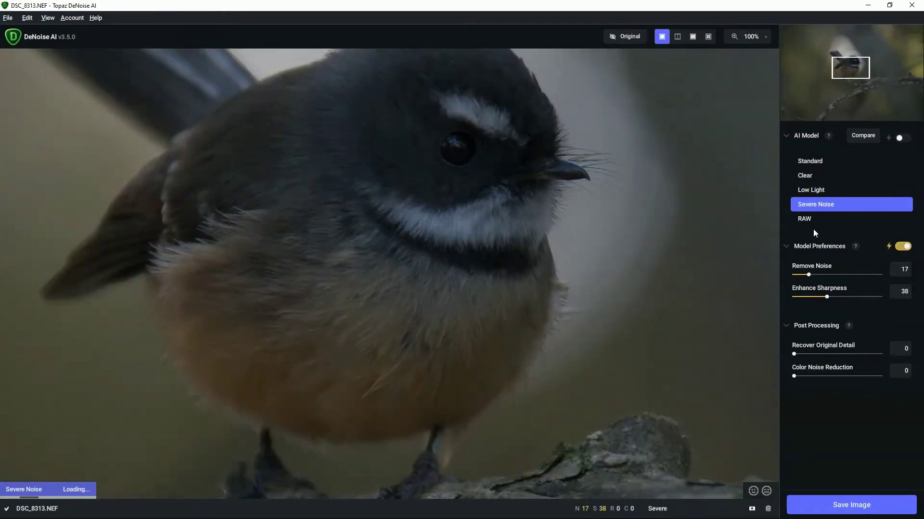
click(813, 226)
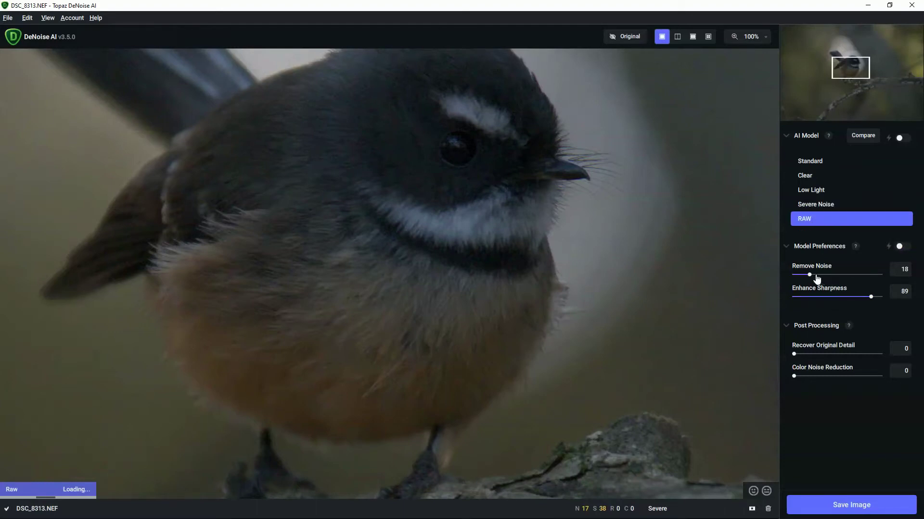
drag(816, 279, 819, 278)
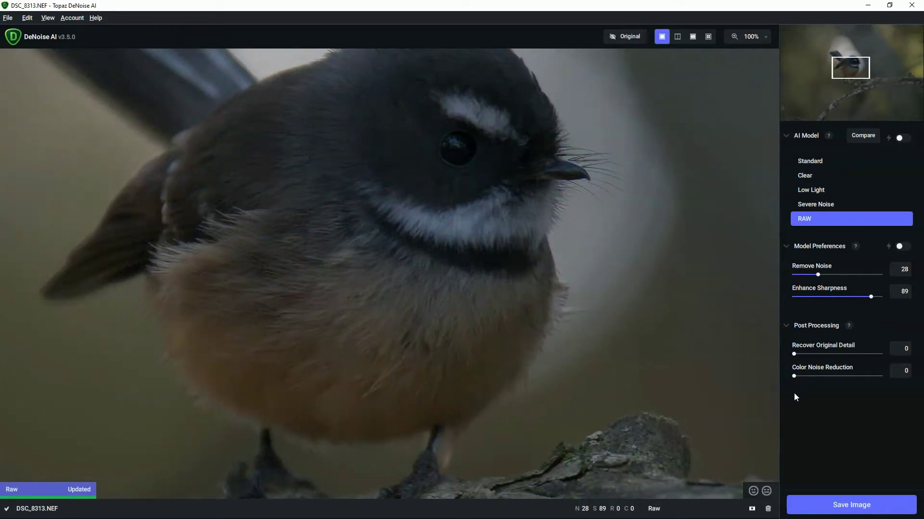
drag(449, 149, 472, 208)
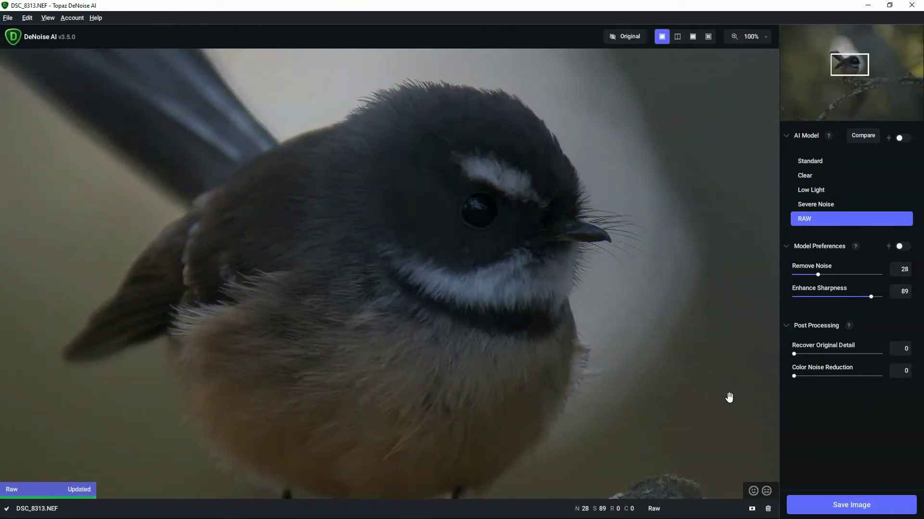
Turn on Auto for AI Model and Model Preferences, giving RAW at Remove Noise 17, Sharpness 38.
click(902, 138)
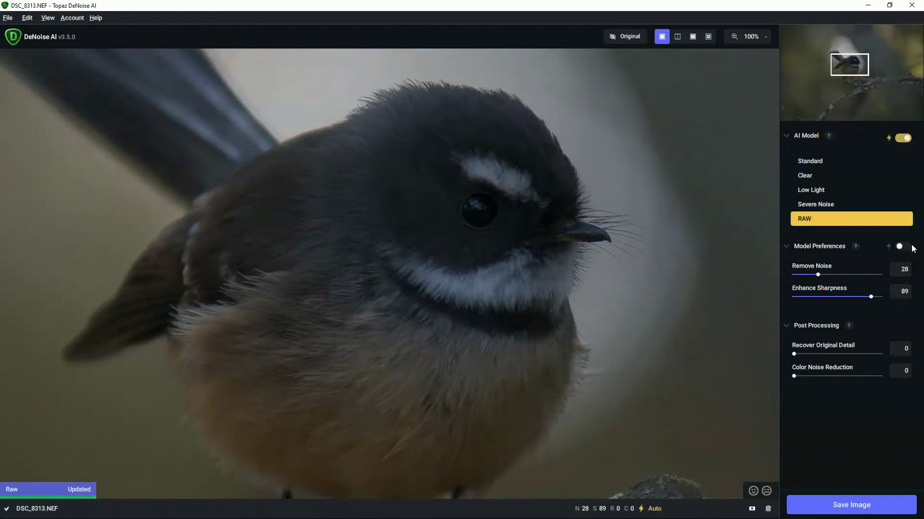
click(901, 247)
drag(568, 330, 568, 310)
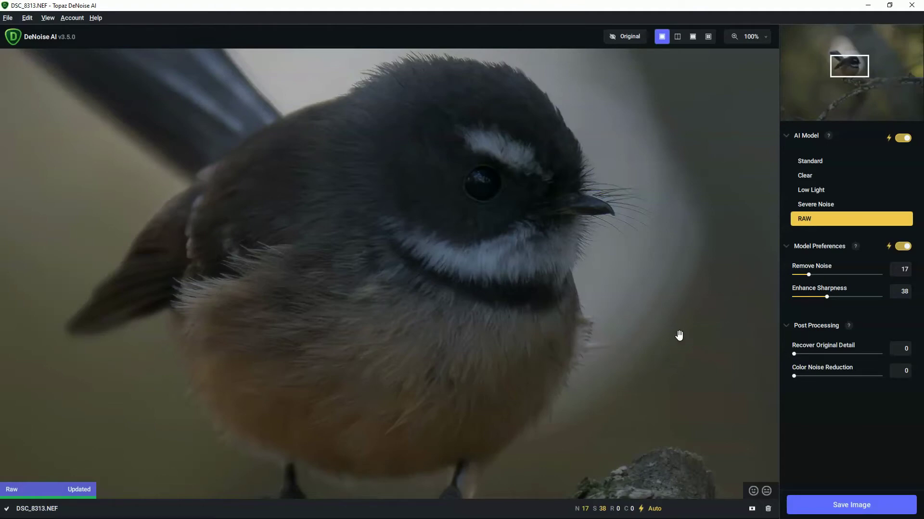
Switch to ON1 NoNoise AI 2022 from the Start menu and pan to the bird's head.
key(super)
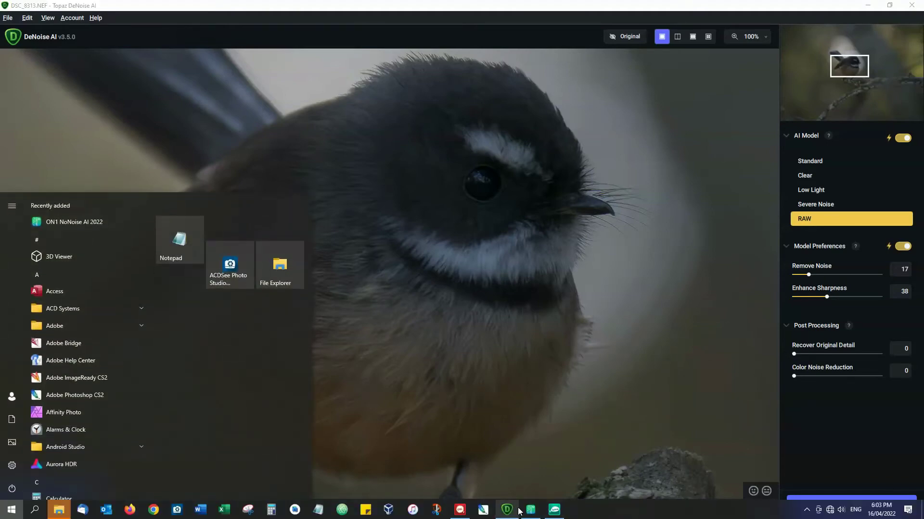
click(529, 509)
drag(471, 94, 464, 147)
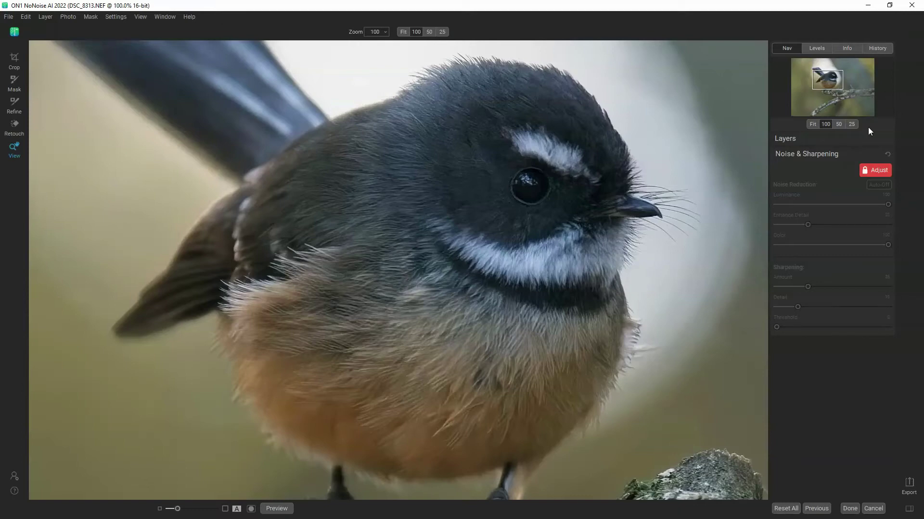
Unlock the Noise & Sharpening sliders with Adjust and pan the split preview over the fantail.
click(873, 171)
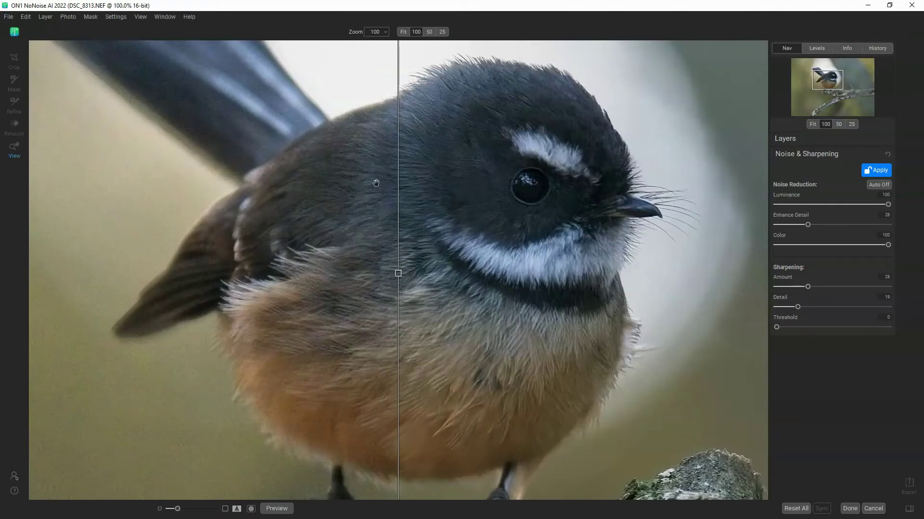
drag(609, 174, 604, 234)
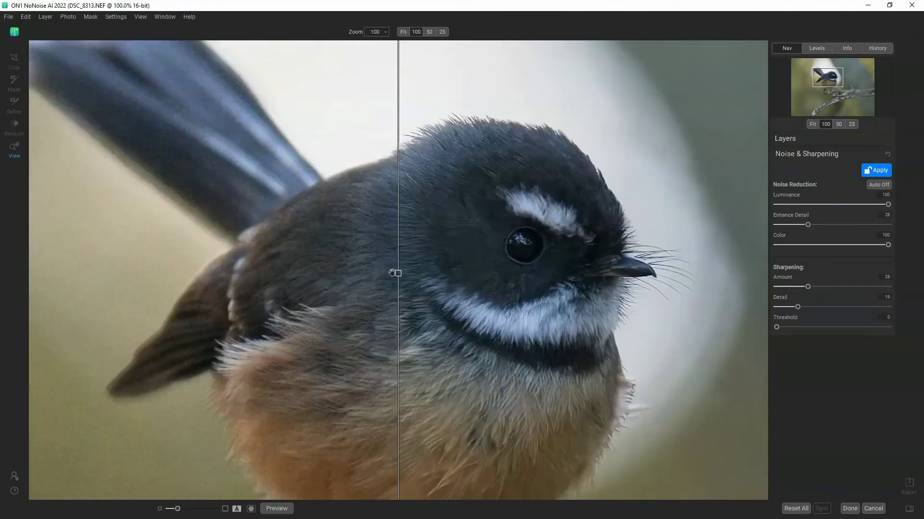
drag(478, 331, 492, 251)
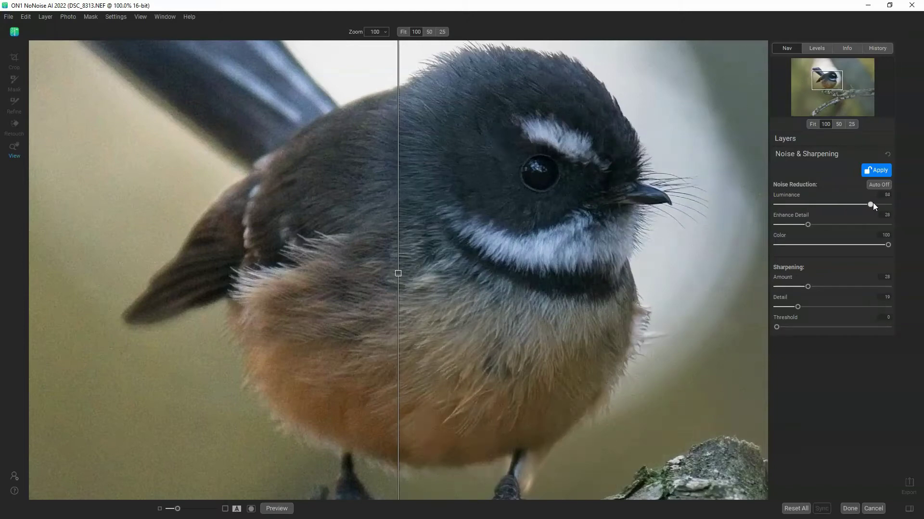
Turn off split view and set Enhance Detail 22, Amount 25, Detail 23, Luminance and Color 100.
click(237, 509)
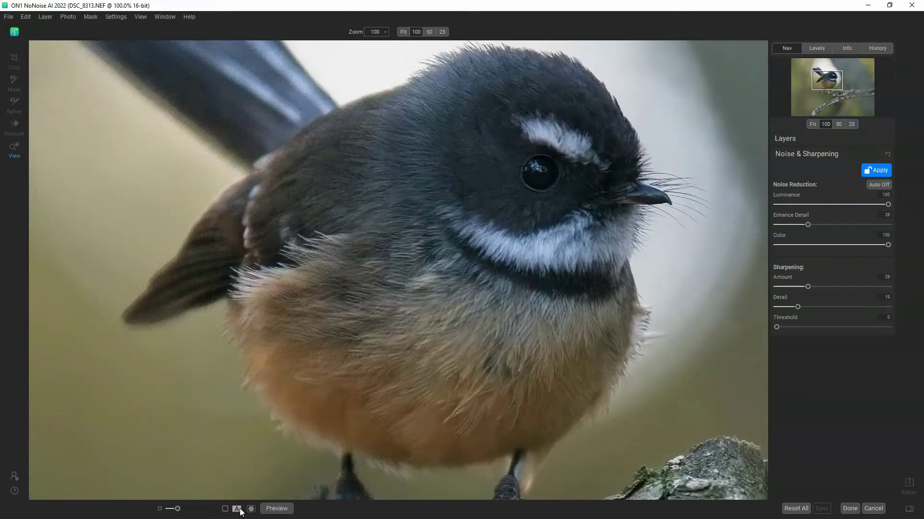
double_click(842, 225)
drag(790, 243, 808, 244)
mouse_move(889, 247)
mouse_down()
mouse_move(764, 247)
mouse_move(902, 250)
mouse_up()
drag(808, 287, 911, 284)
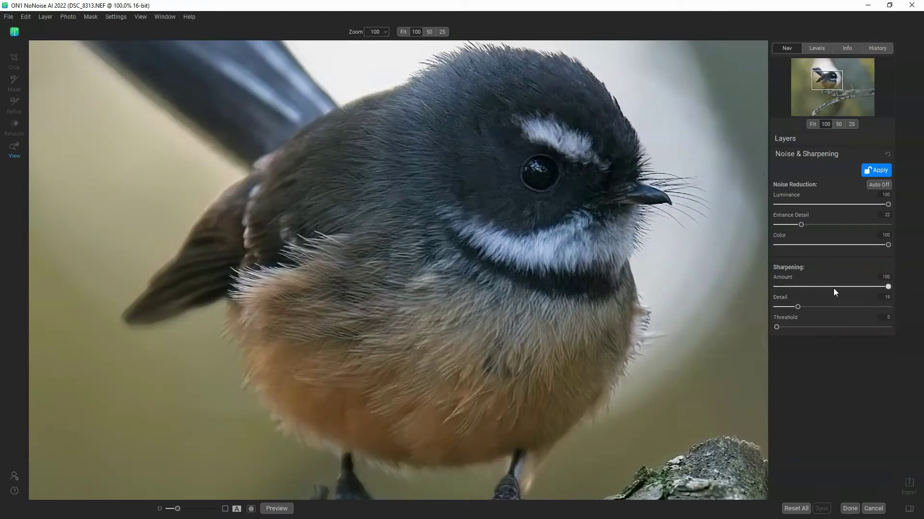
drag(809, 292, 804, 288)
drag(875, 308, 826, 308)
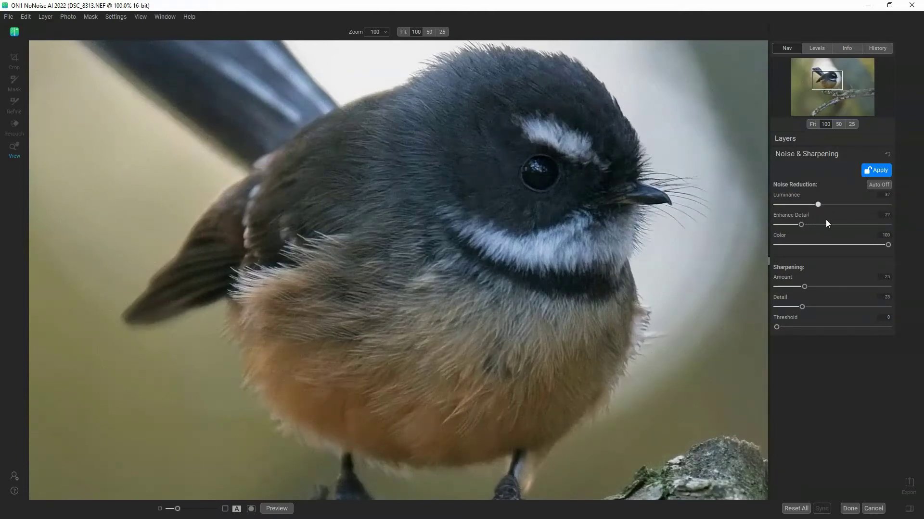
drag(822, 205, 902, 220)
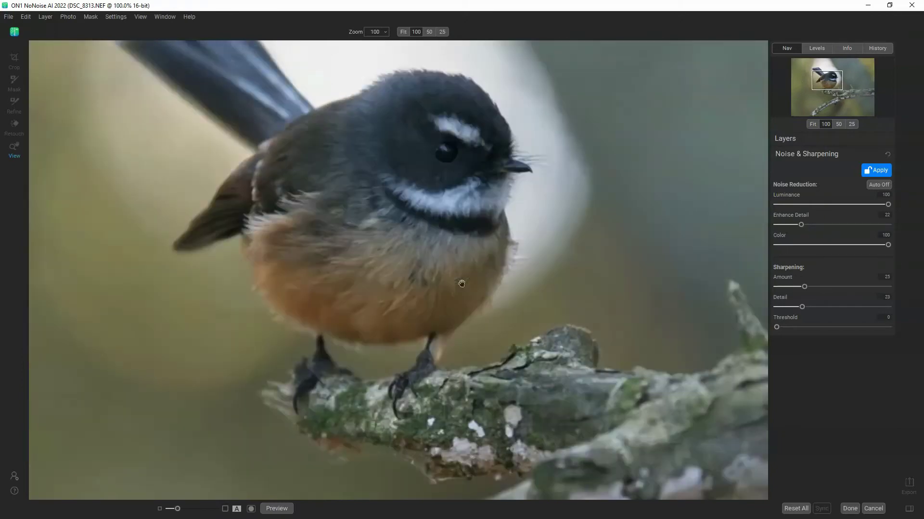
click(462, 283)
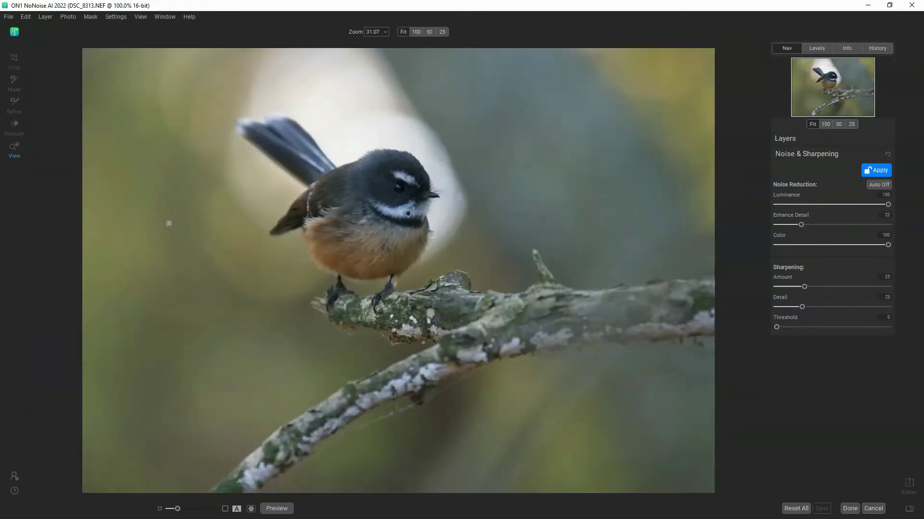
click(381, 212)
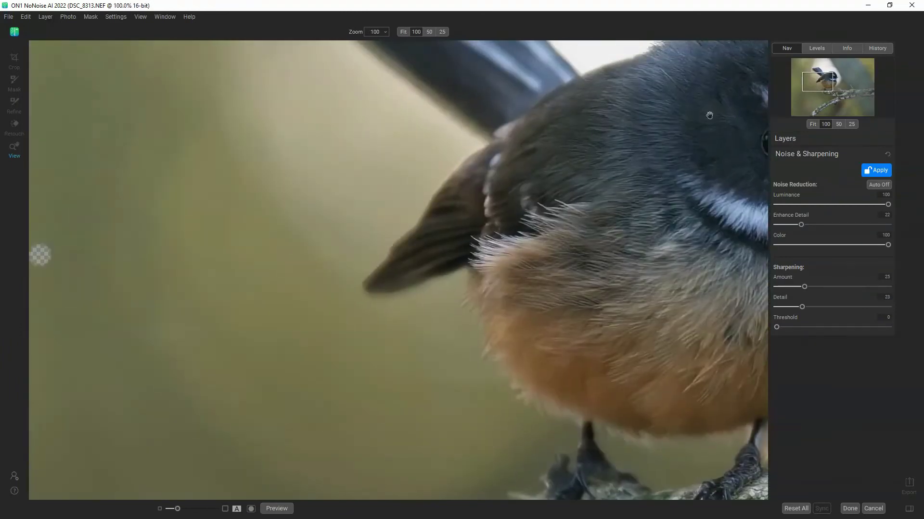
drag(709, 116, 444, 192)
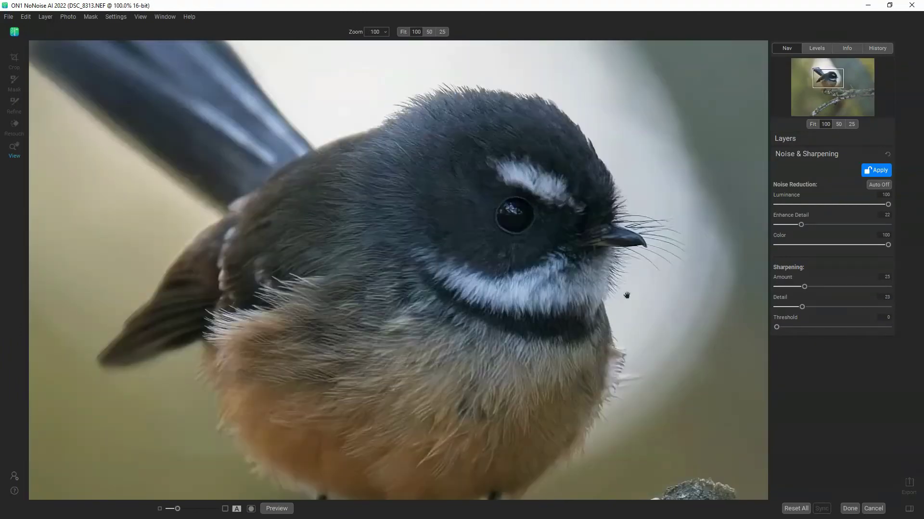
drag(558, 315, 546, 306)
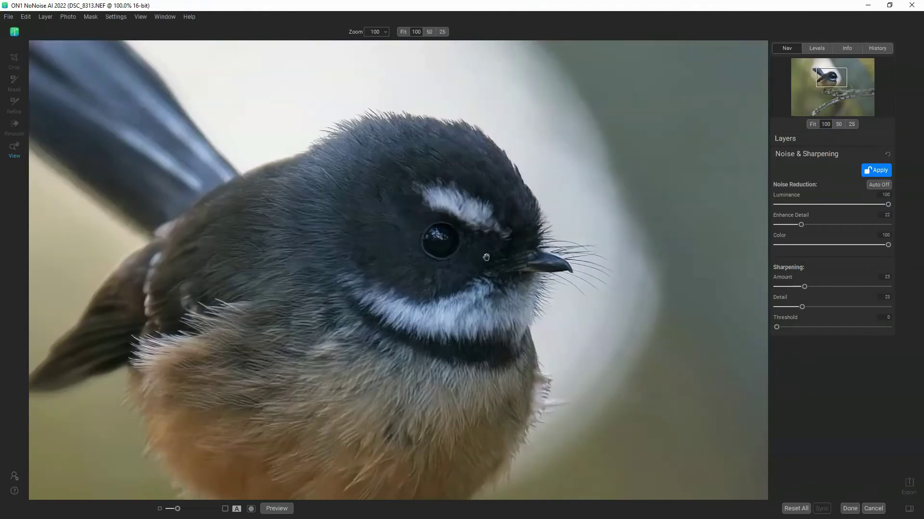
drag(486, 258, 534, 254)
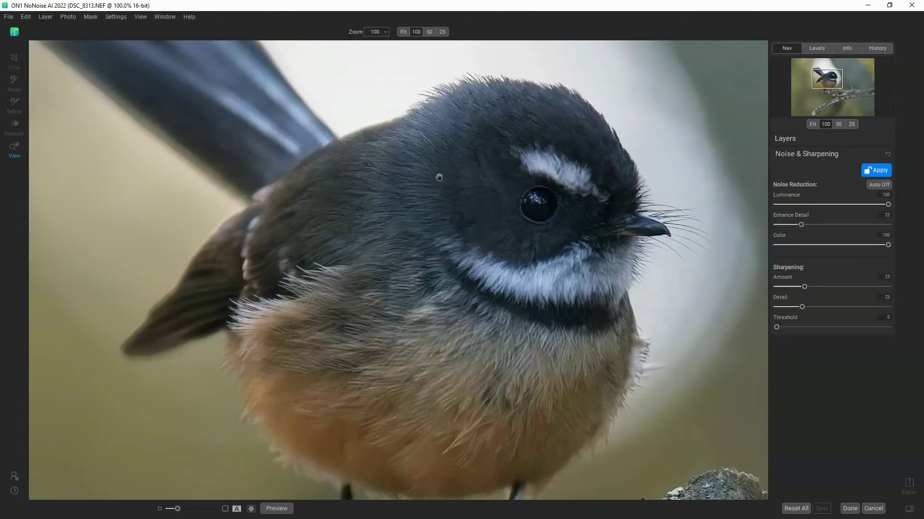
Check the Levels histogram, Info (ISO 3600) and History panels, then return to Nav.
click(816, 49)
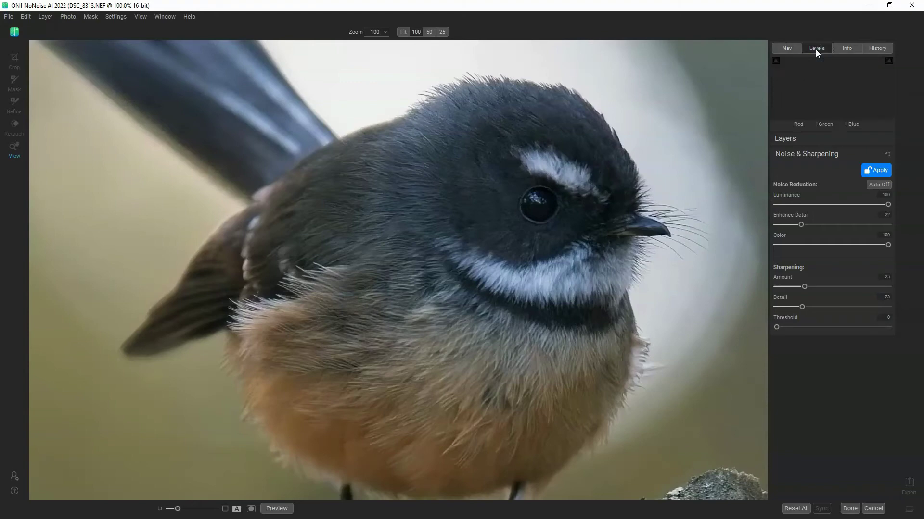
click(848, 48)
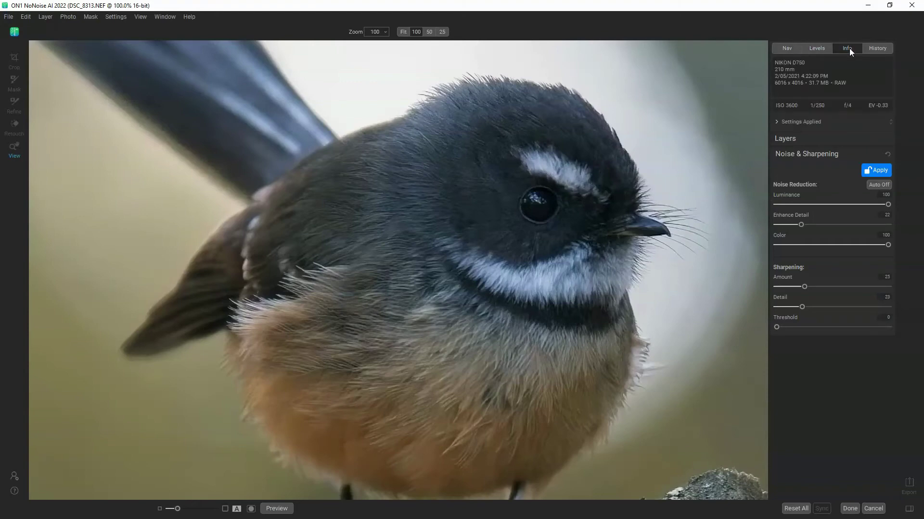
click(876, 49)
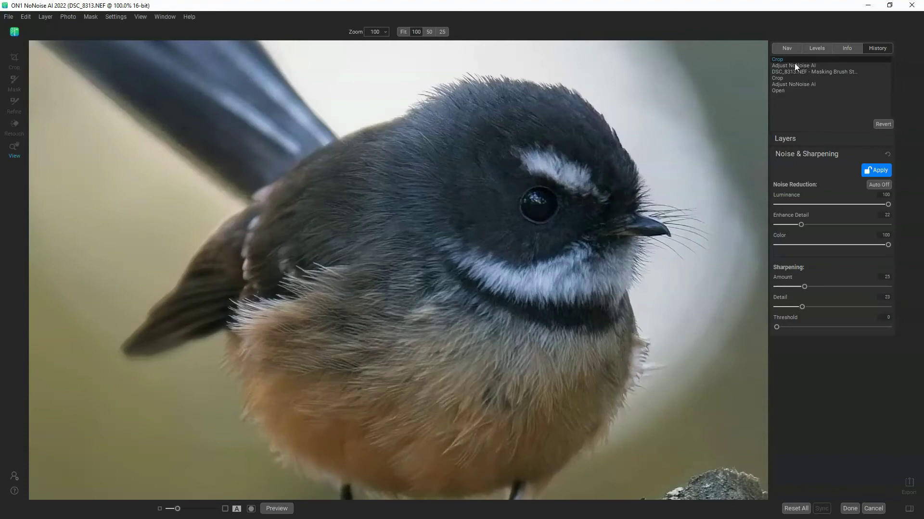
click(784, 48)
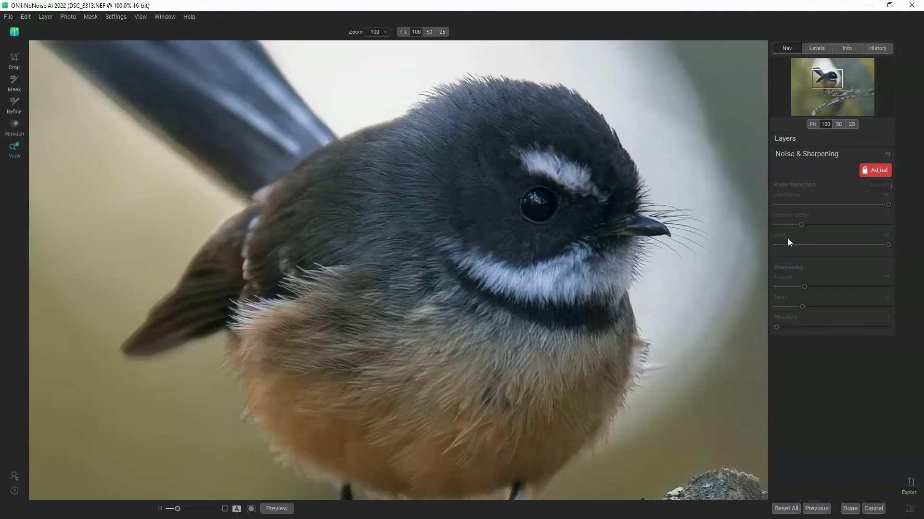
Crop to a tighter 3556 × 2535 frame around the fantail and branch, then apply it.
click(14, 61)
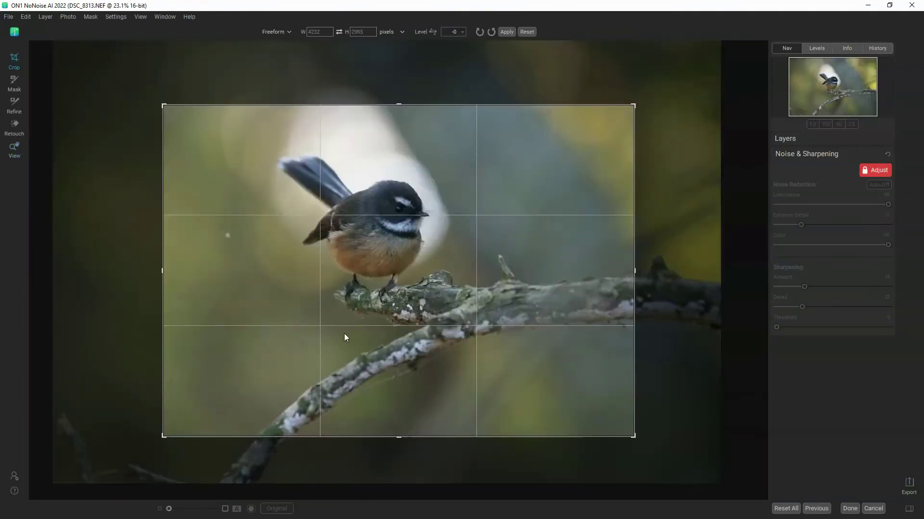
drag(635, 439, 559, 387)
drag(452, 289, 403, 272)
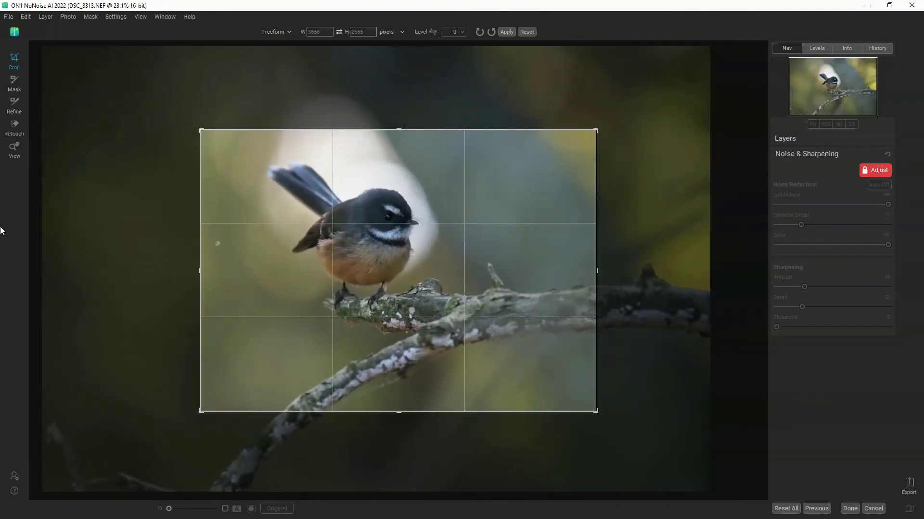
click(10, 92)
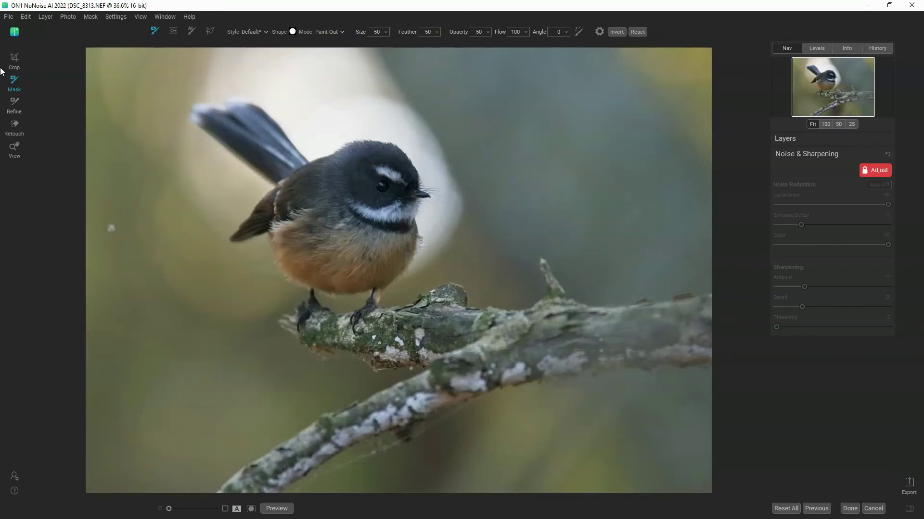
Try the Refine and Retouch (Perfect Eraser) tools, then go back to the Zoom tool.
click(11, 104)
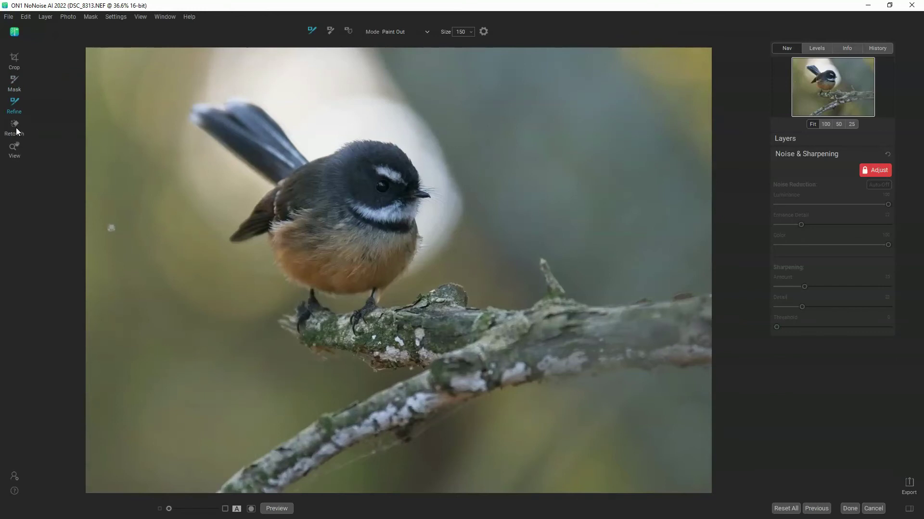
click(15, 128)
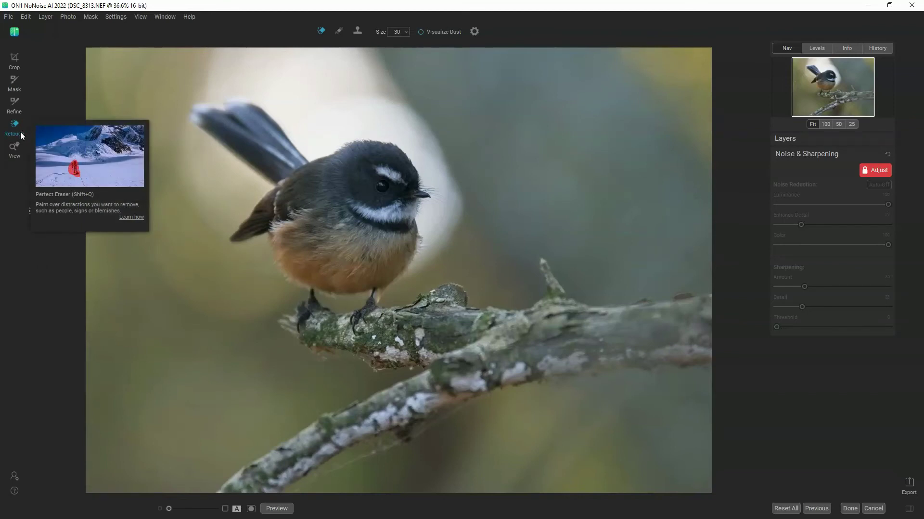
click(10, 155)
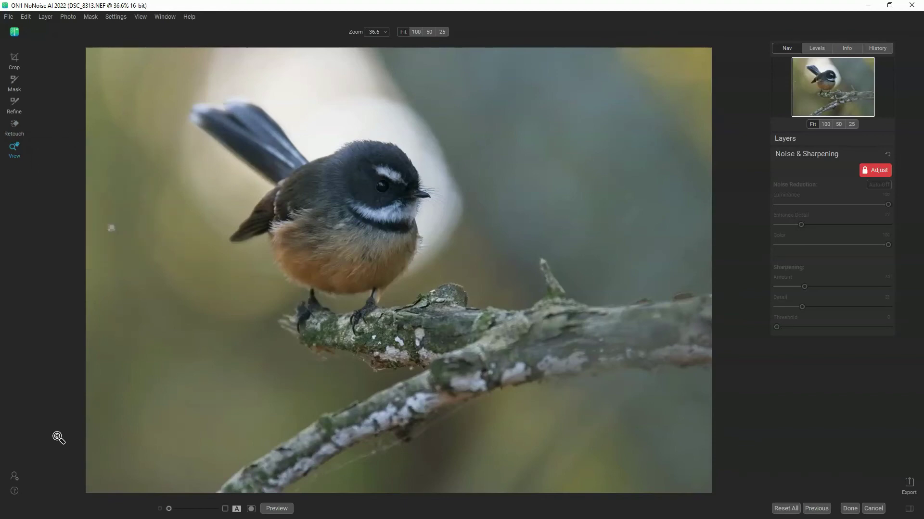
Zoom to 100% on the bird's breast, then zoom back out to see the whole bird.
drag(370, 230, 396, 154)
click(376, 228)
click(339, 289)
click(876, 170)
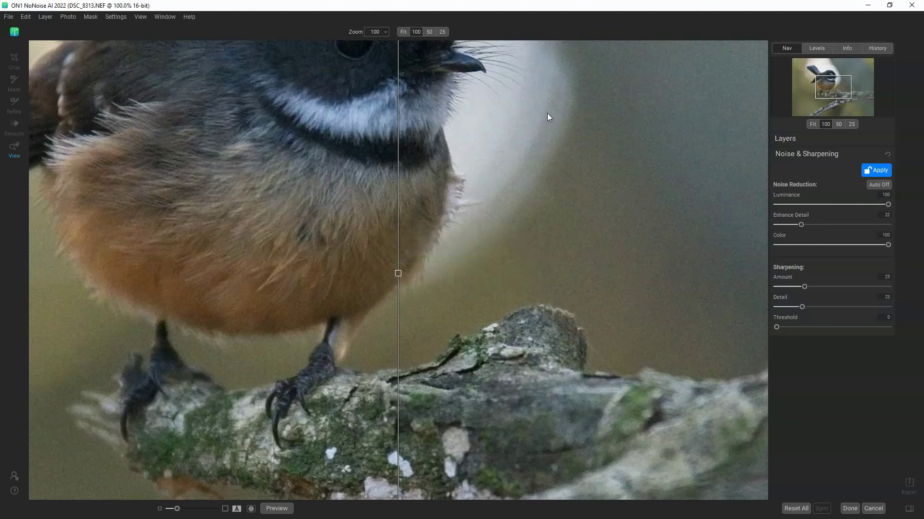
drag(547, 118, 621, 126)
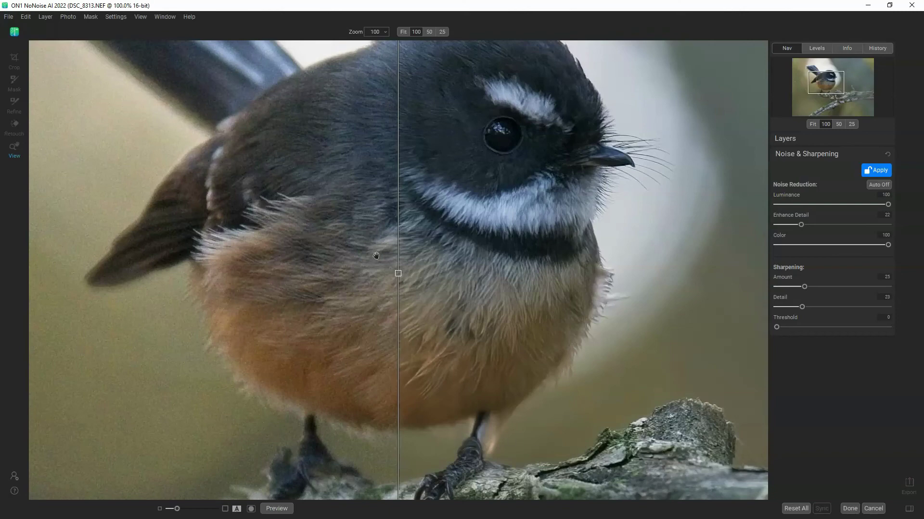
drag(439, 167, 488, 232)
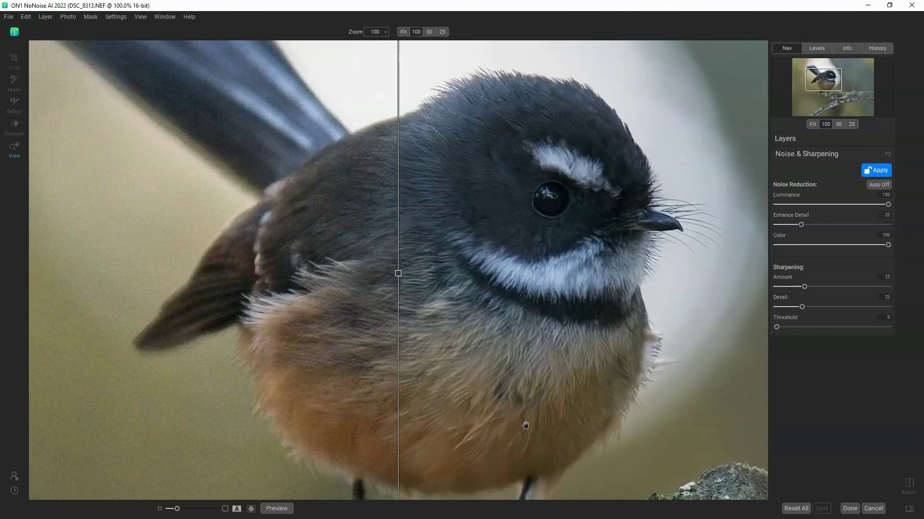
drag(572, 399, 585, 352)
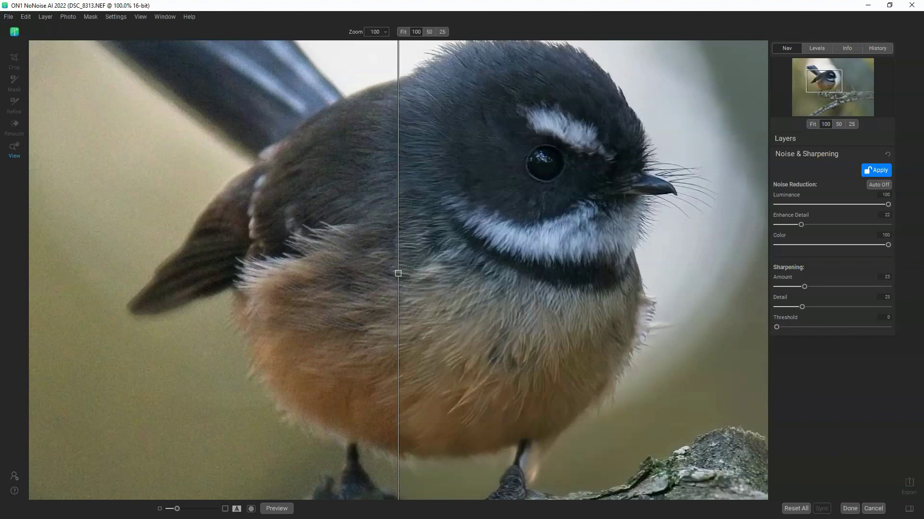
key(ctrl+0)
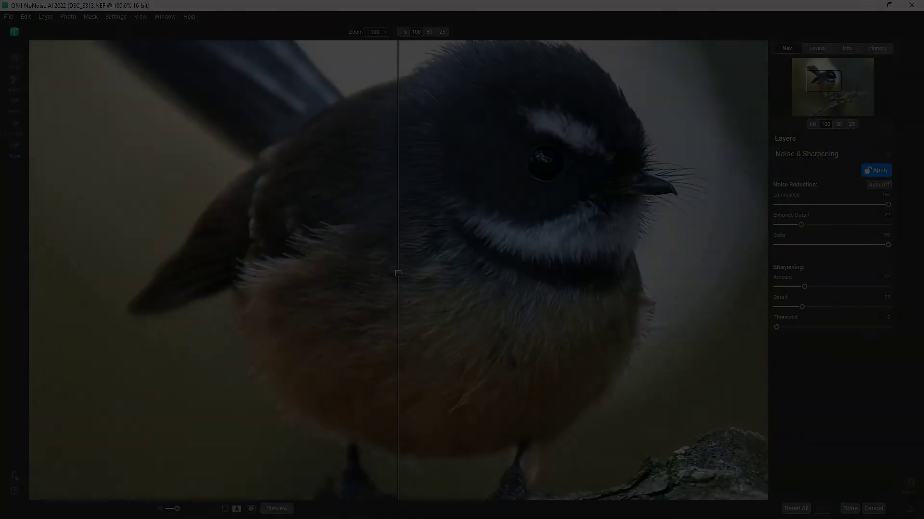